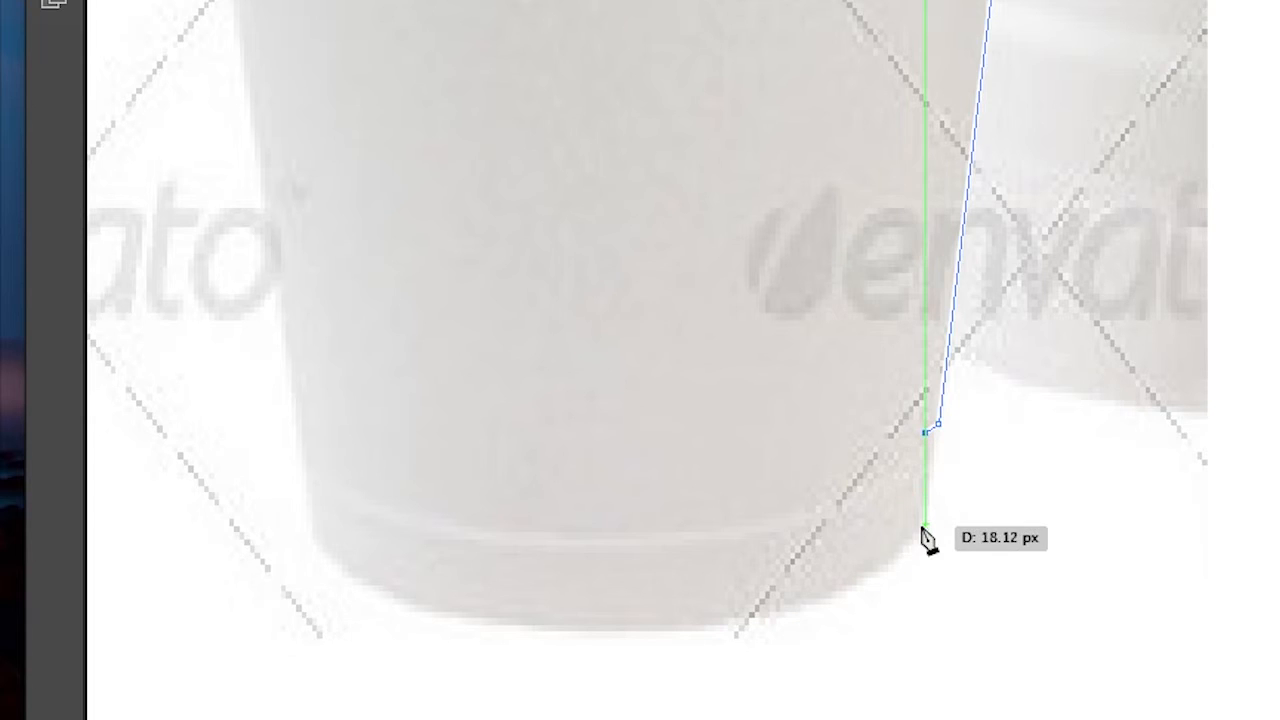
Extend the Pen tool profile down the cup's base edge and in to its bottom center.
click(924, 519)
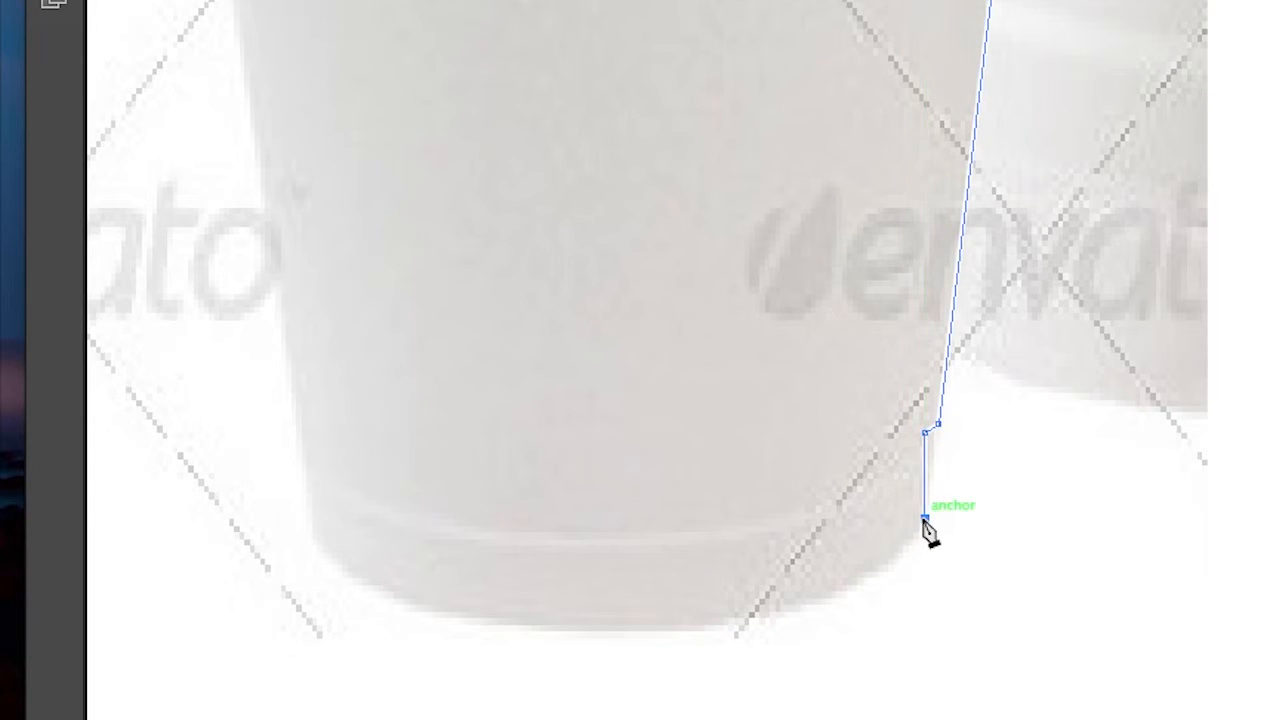
click(615, 617)
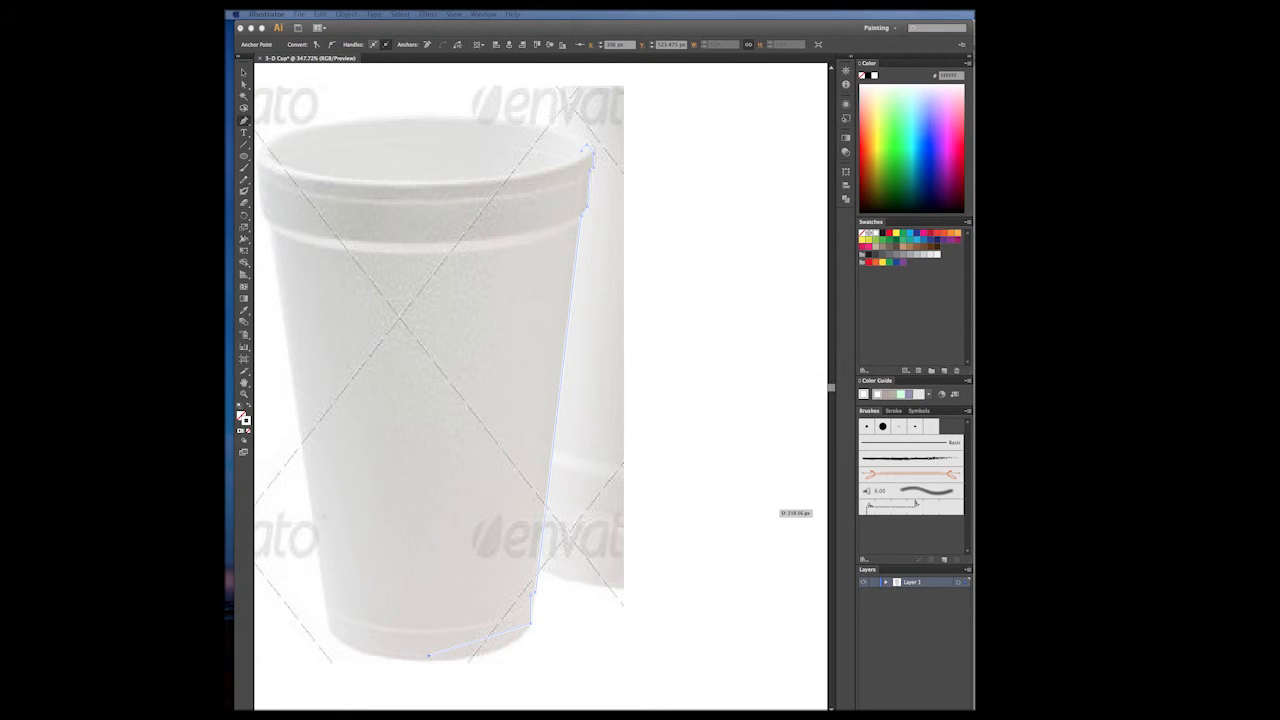
Accept the document raster effects settings with the RGB color model, High (300 ppi) resolution and a transparent background.
key(super+Tab)
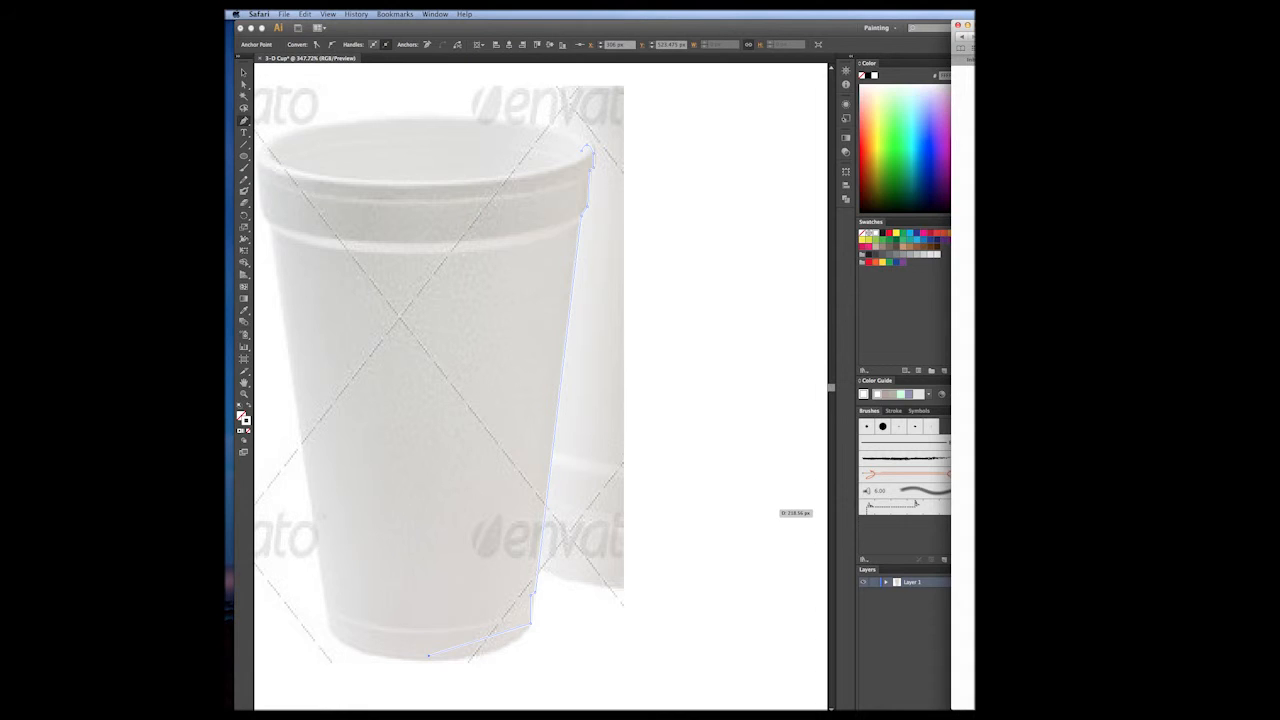
key(super+Tab)
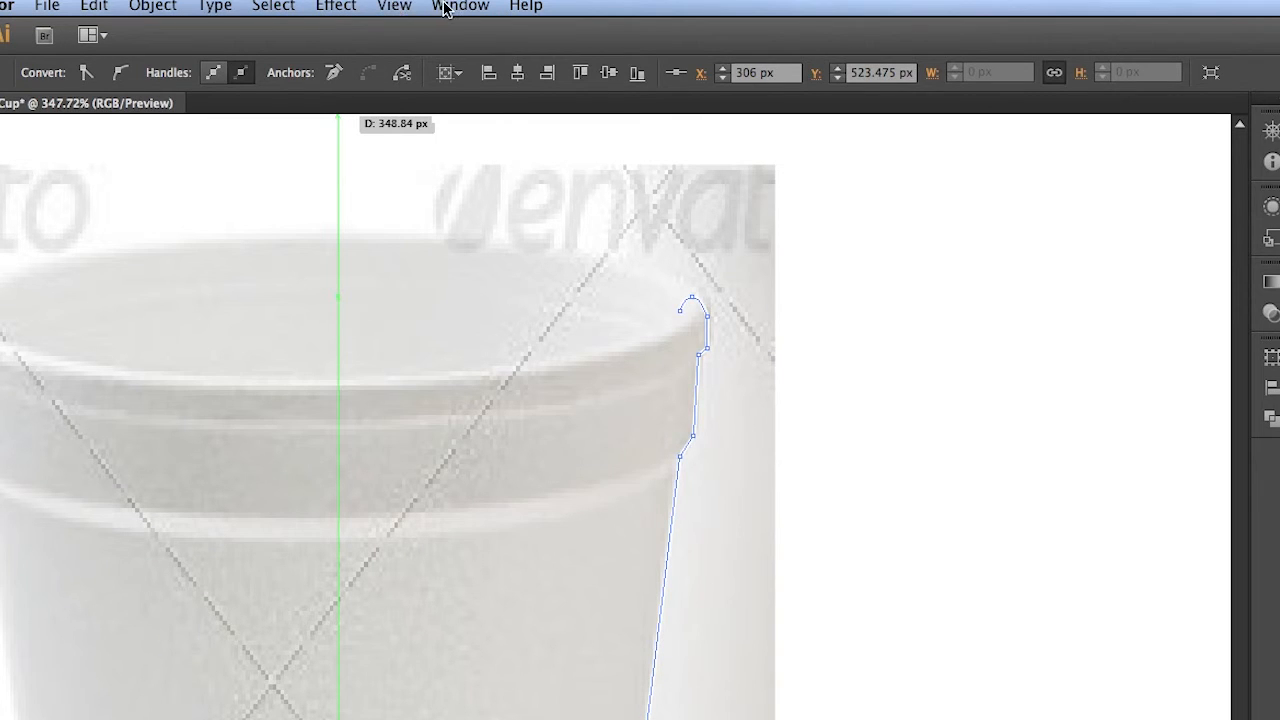
click(388, 8)
mouse_move(341, 10)
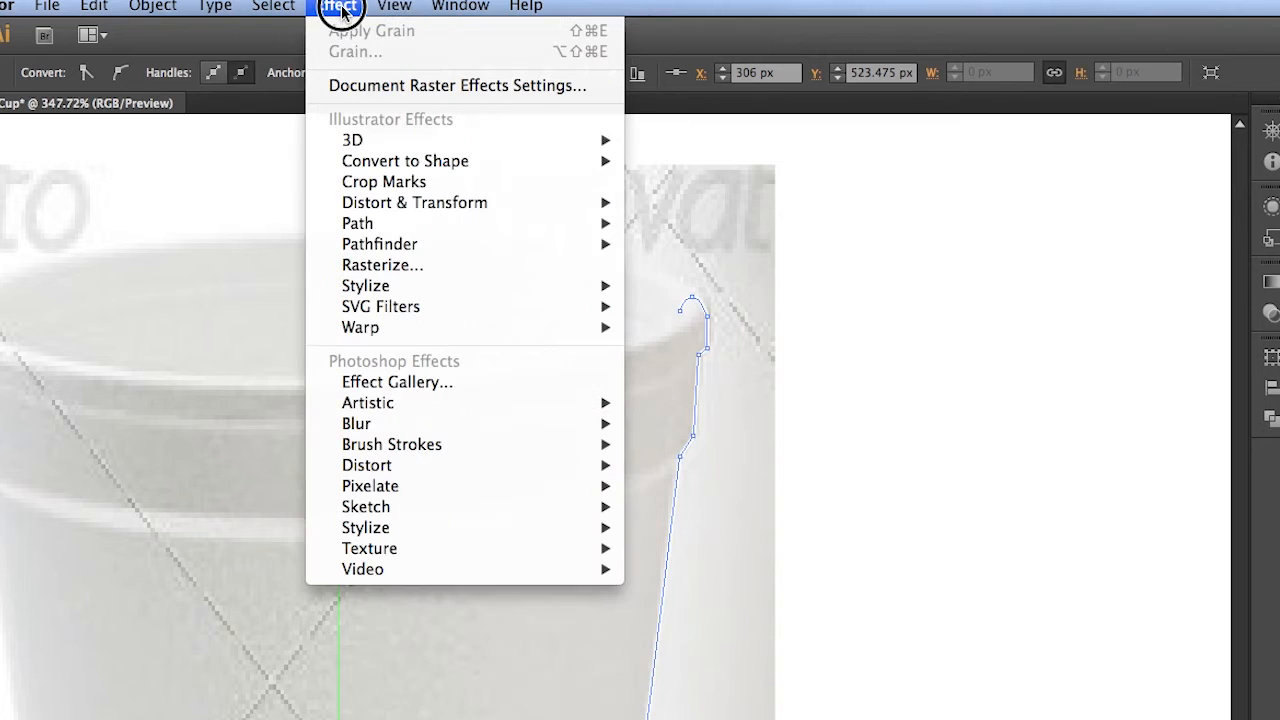
click(372, 88)
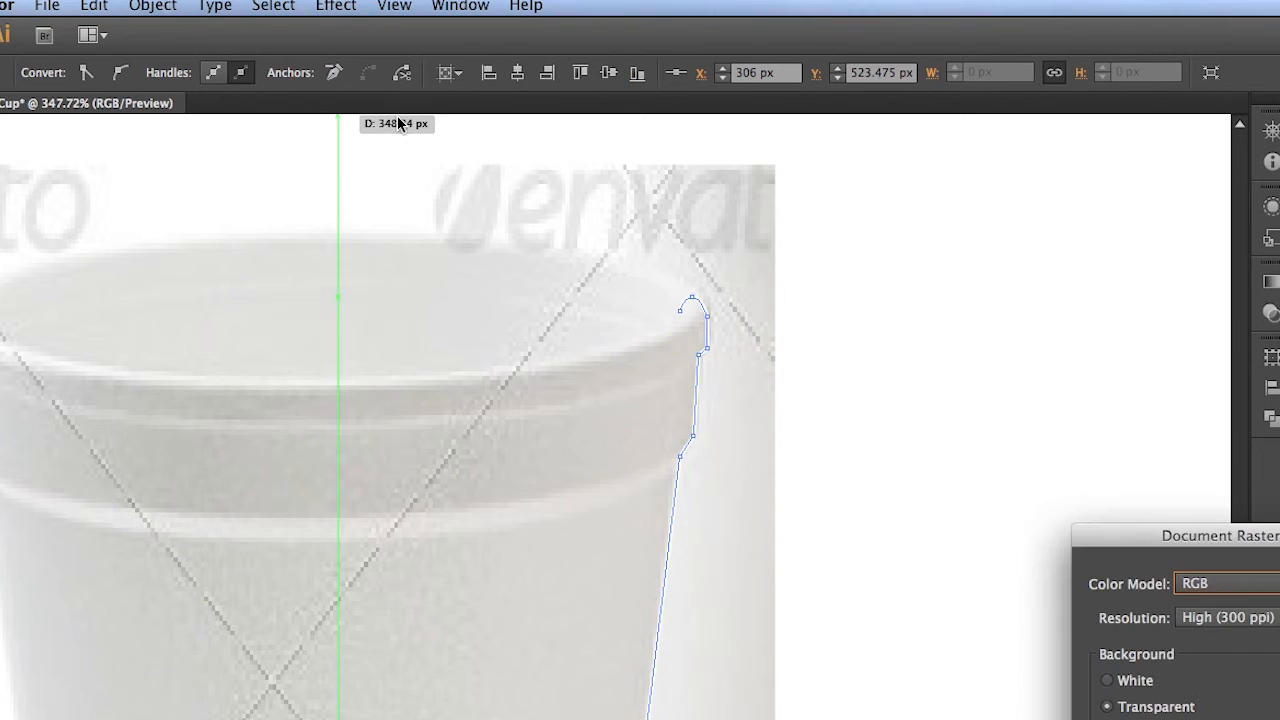
drag(1189, 537, 932, 315)
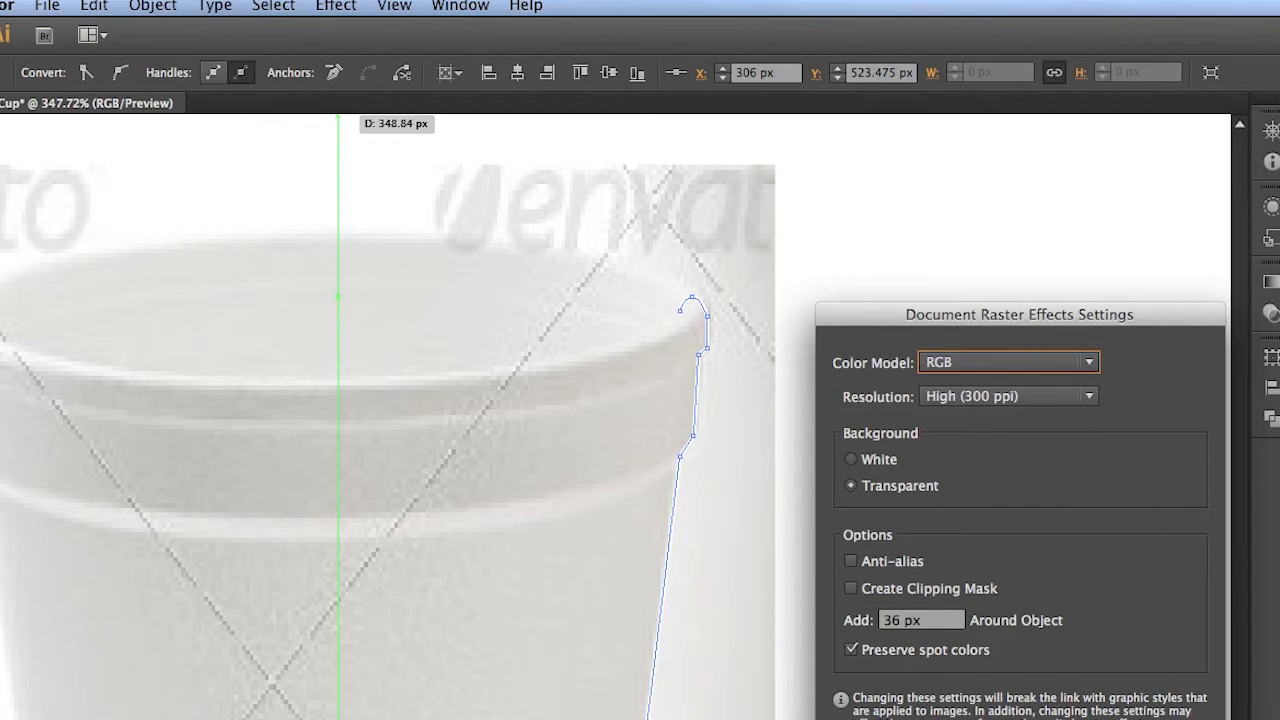
key(Return)
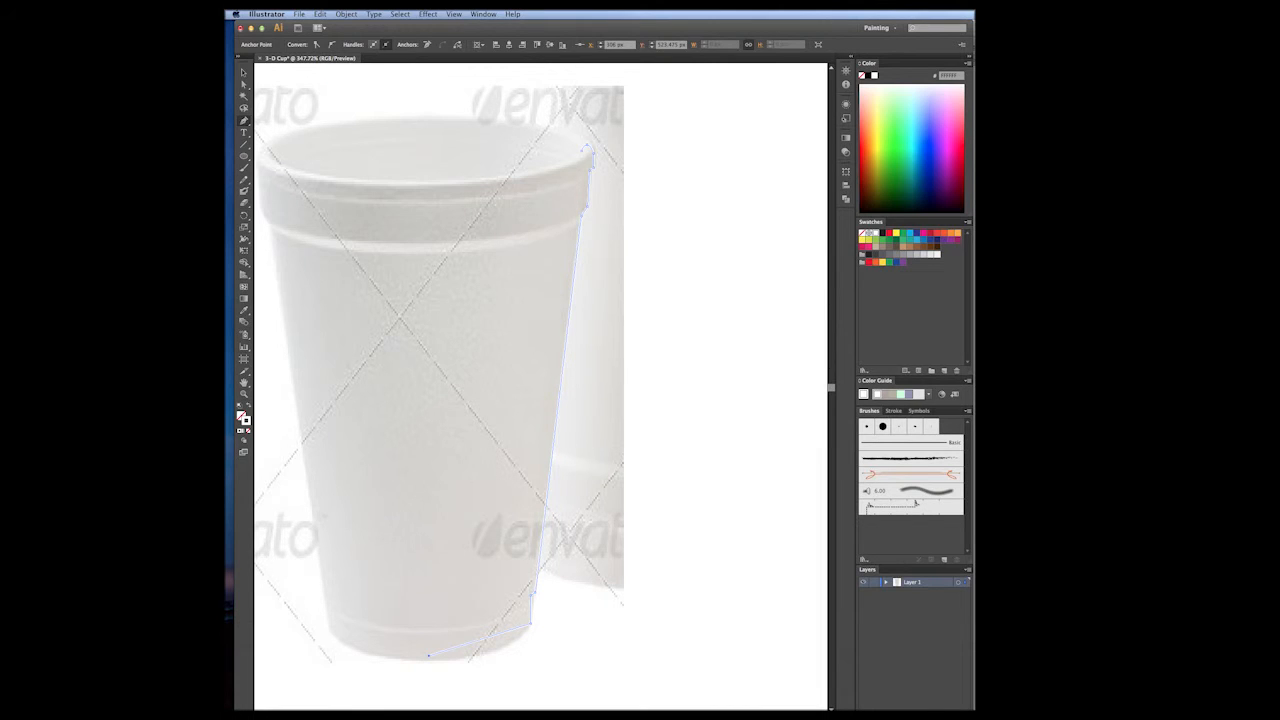
Start a 3D Revolve effect on the cup profile path and turn on its preview.
key(super+Tab)
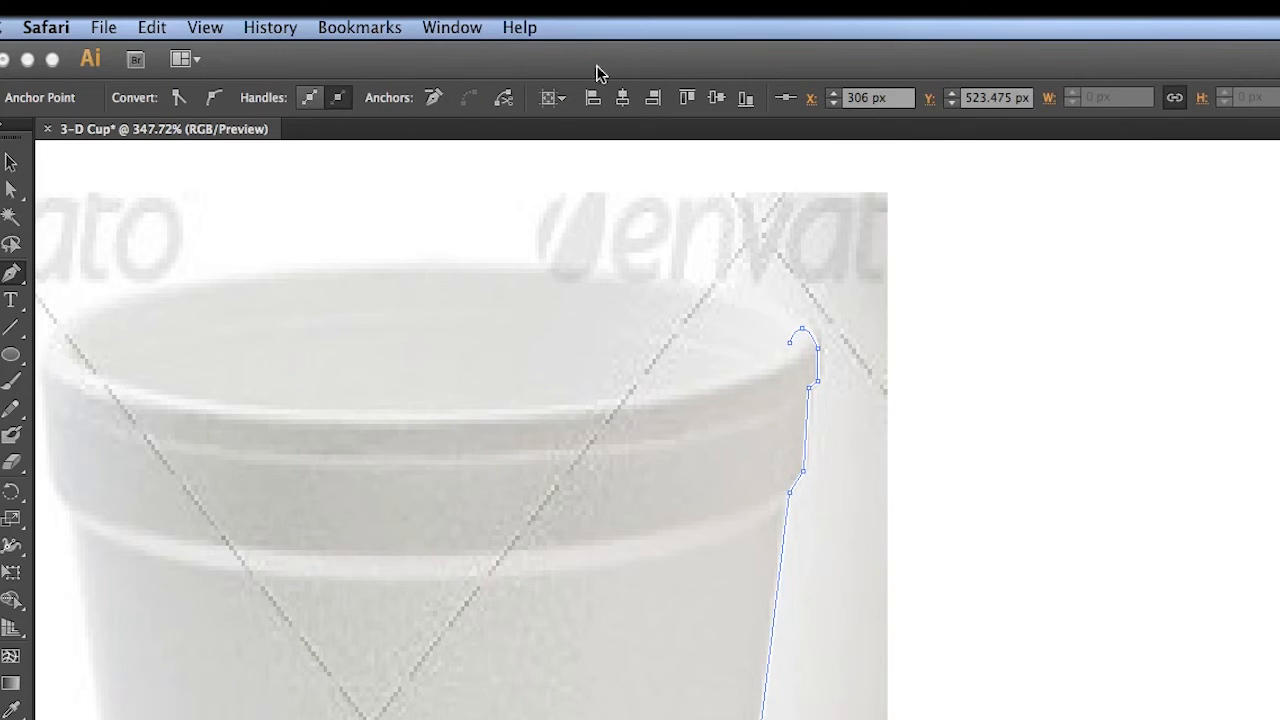
click(600, 70)
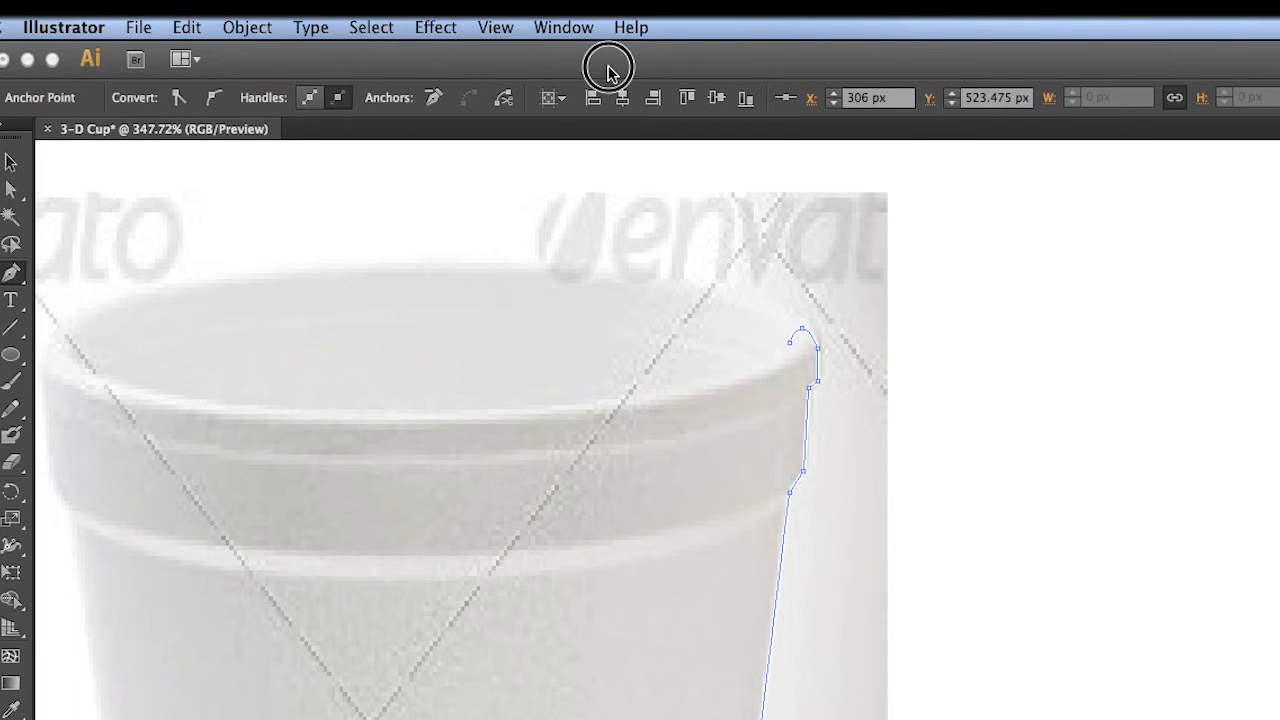
click(444, 32)
mouse_move(459, 165)
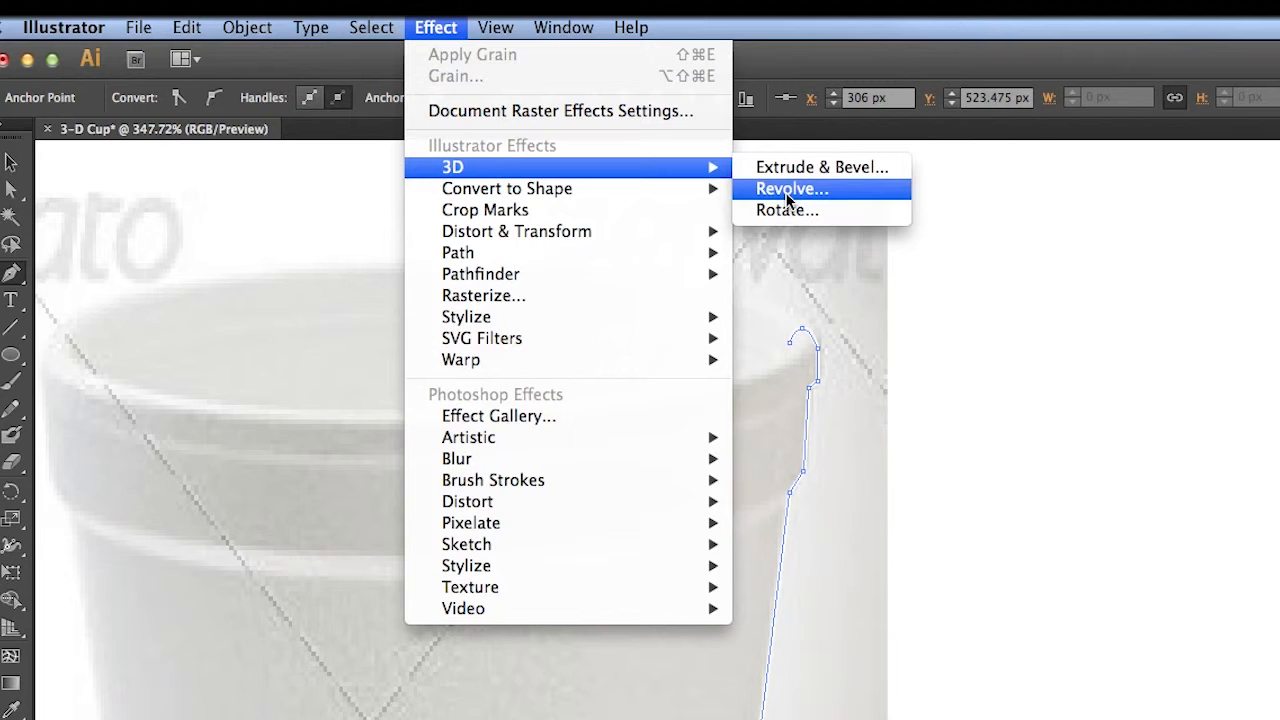
click(790, 190)
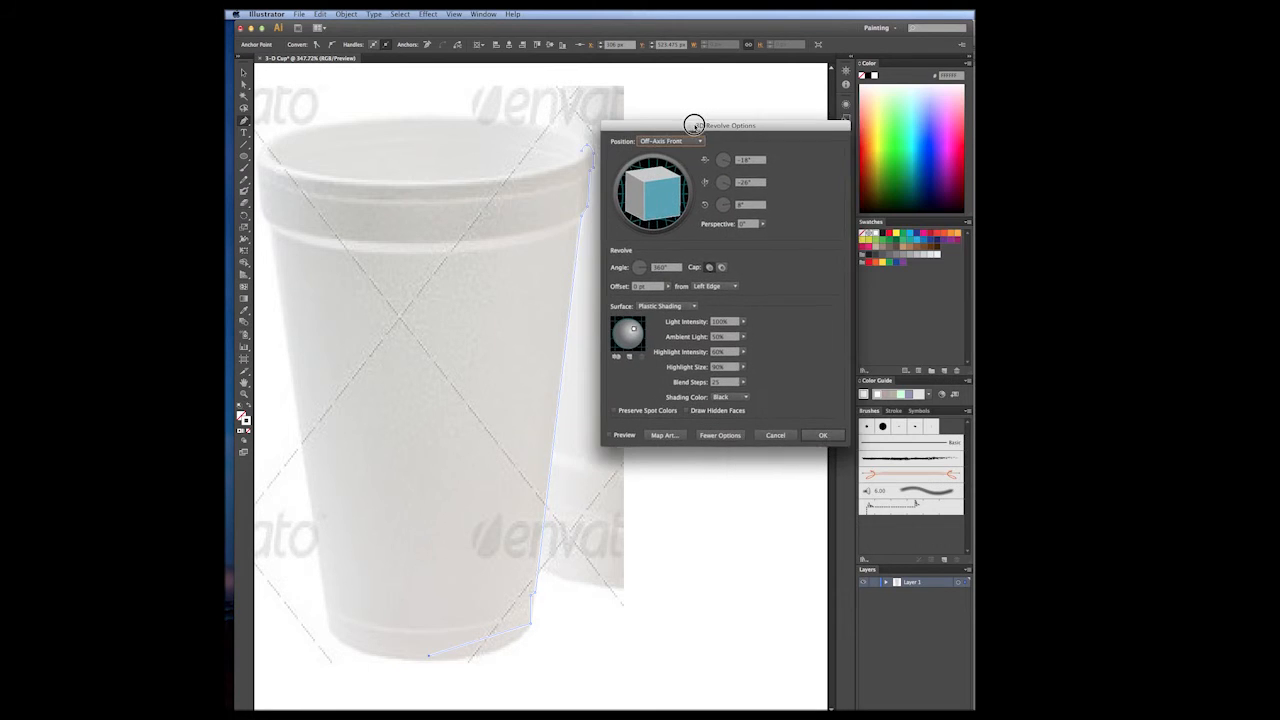
drag(691, 123, 670, 129)
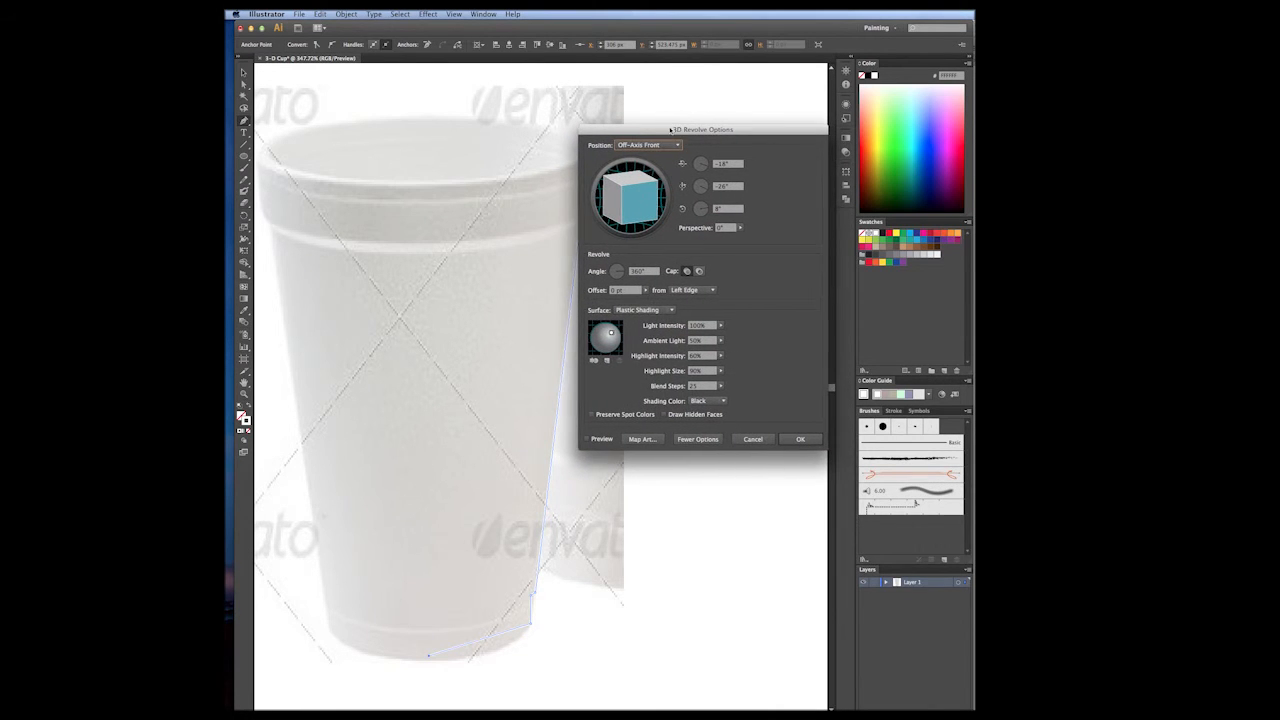
click(587, 440)
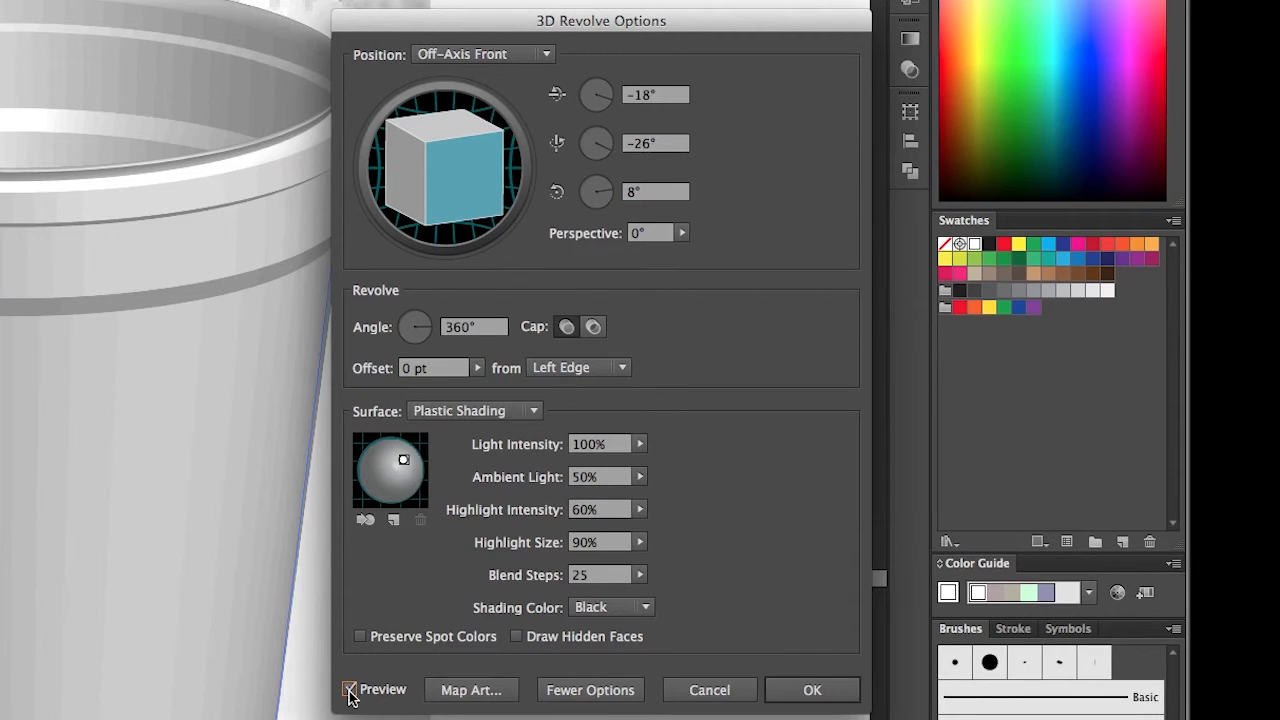
Set the revolve's custom rotation to -9° around X, -27° around Y and 3° around Z.
click(659, 97)
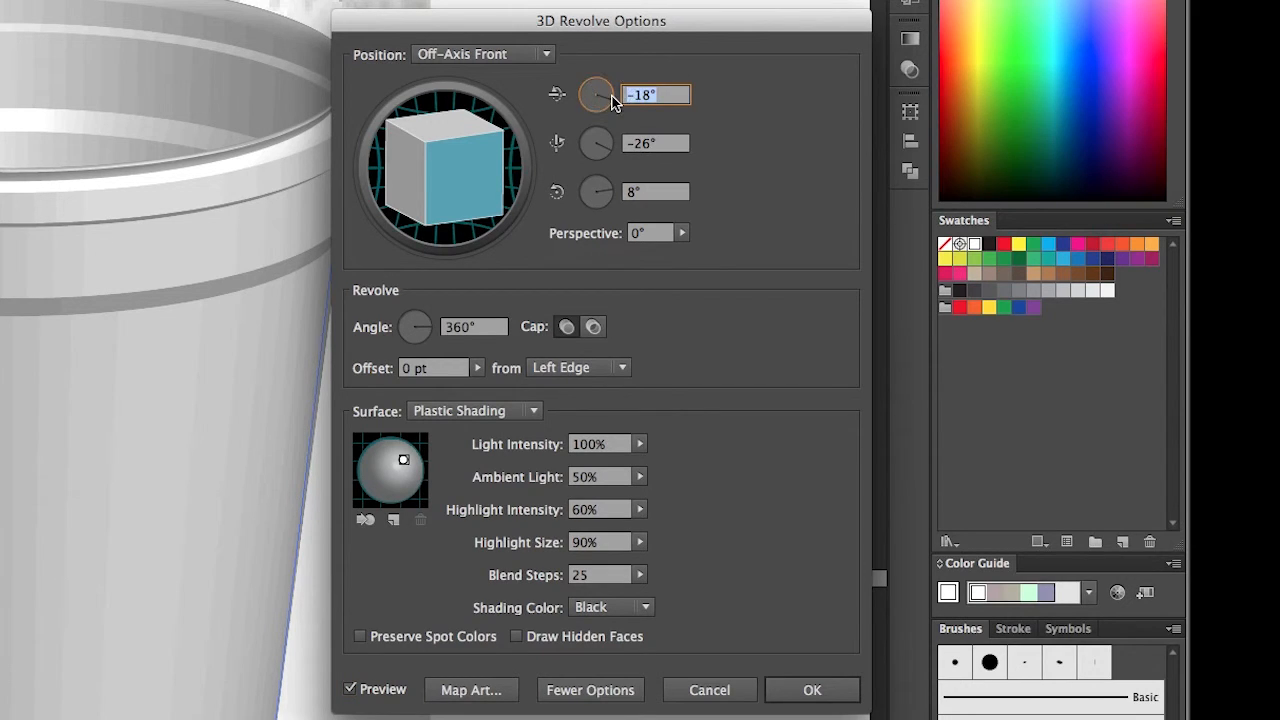
text(-9)
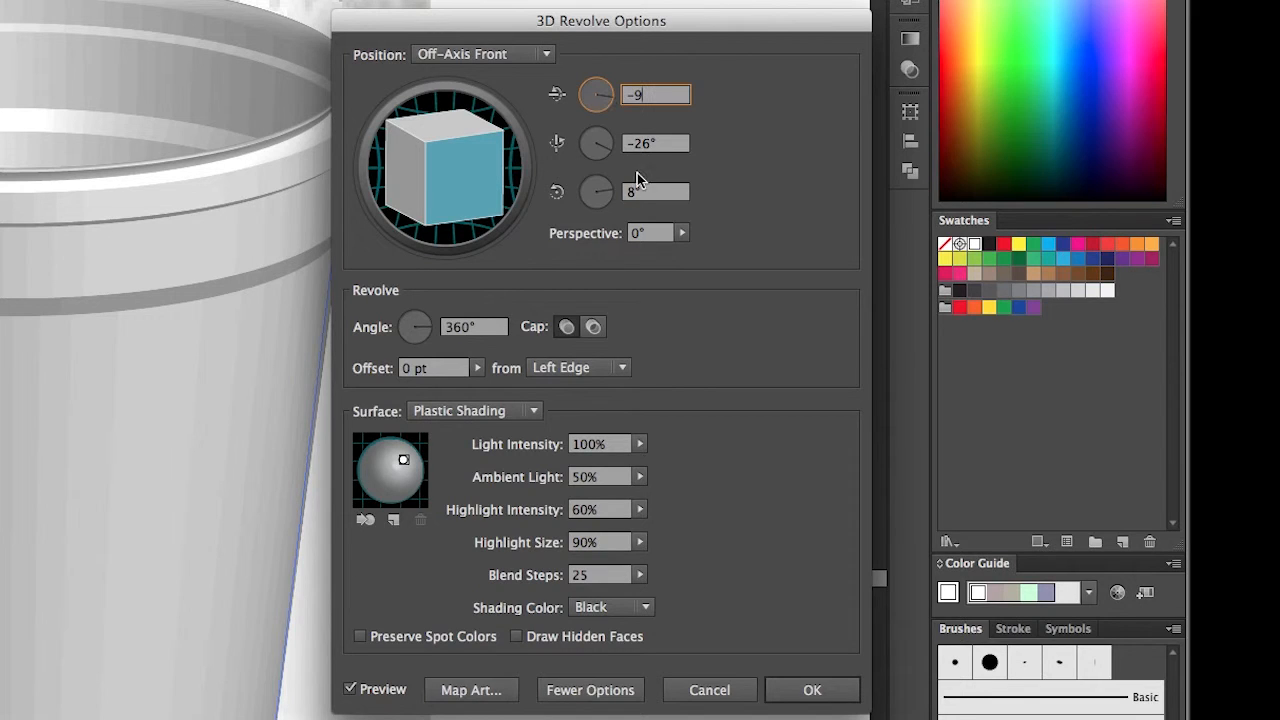
click(666, 142)
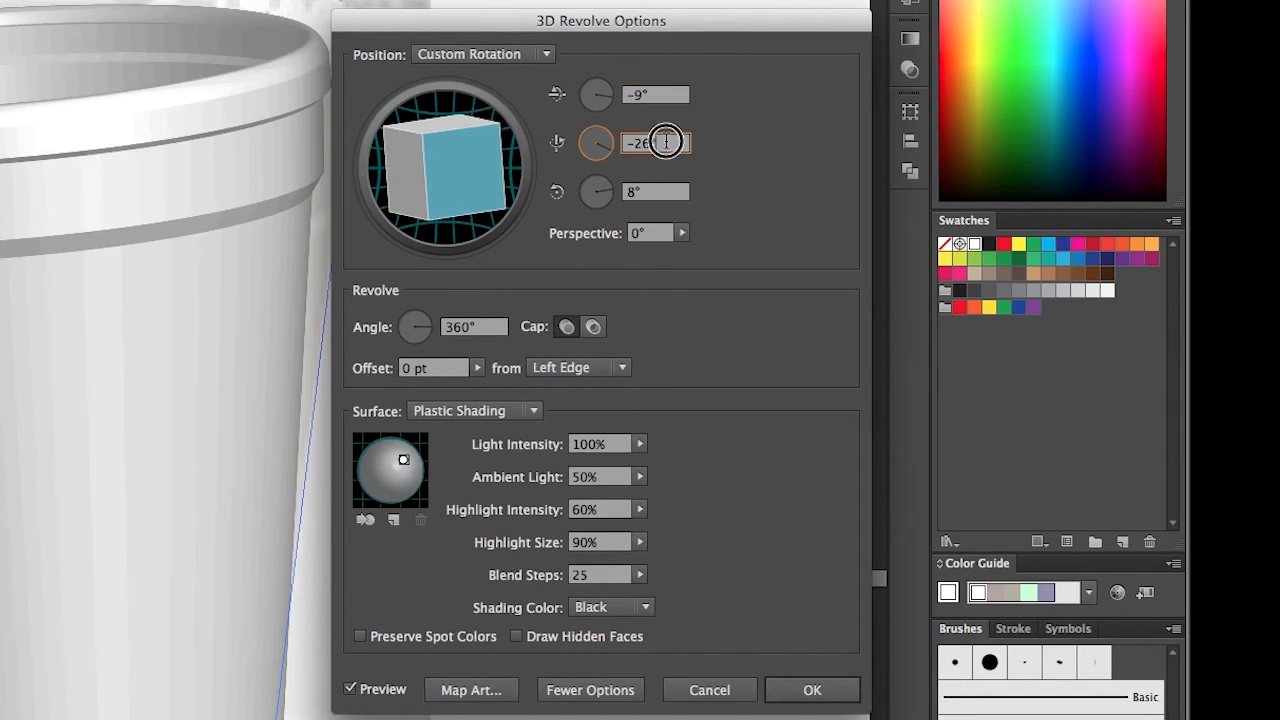
text(-27)
click(600, 190)
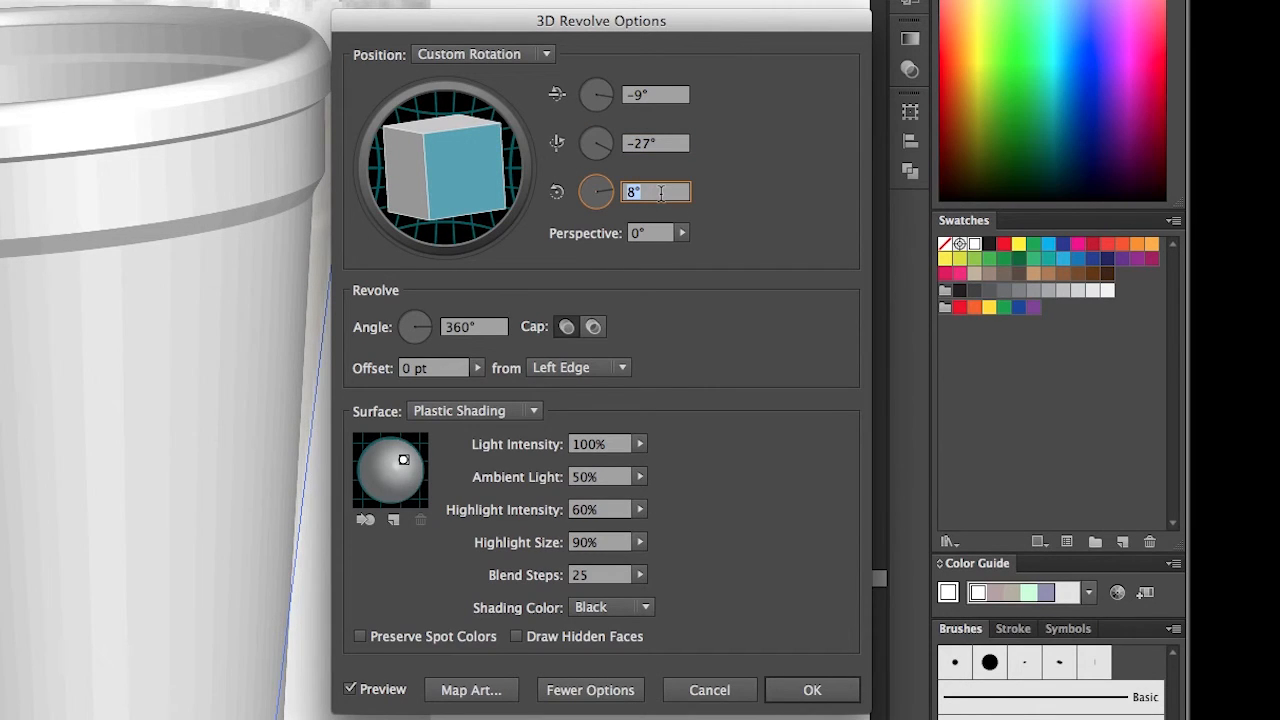
text(3)
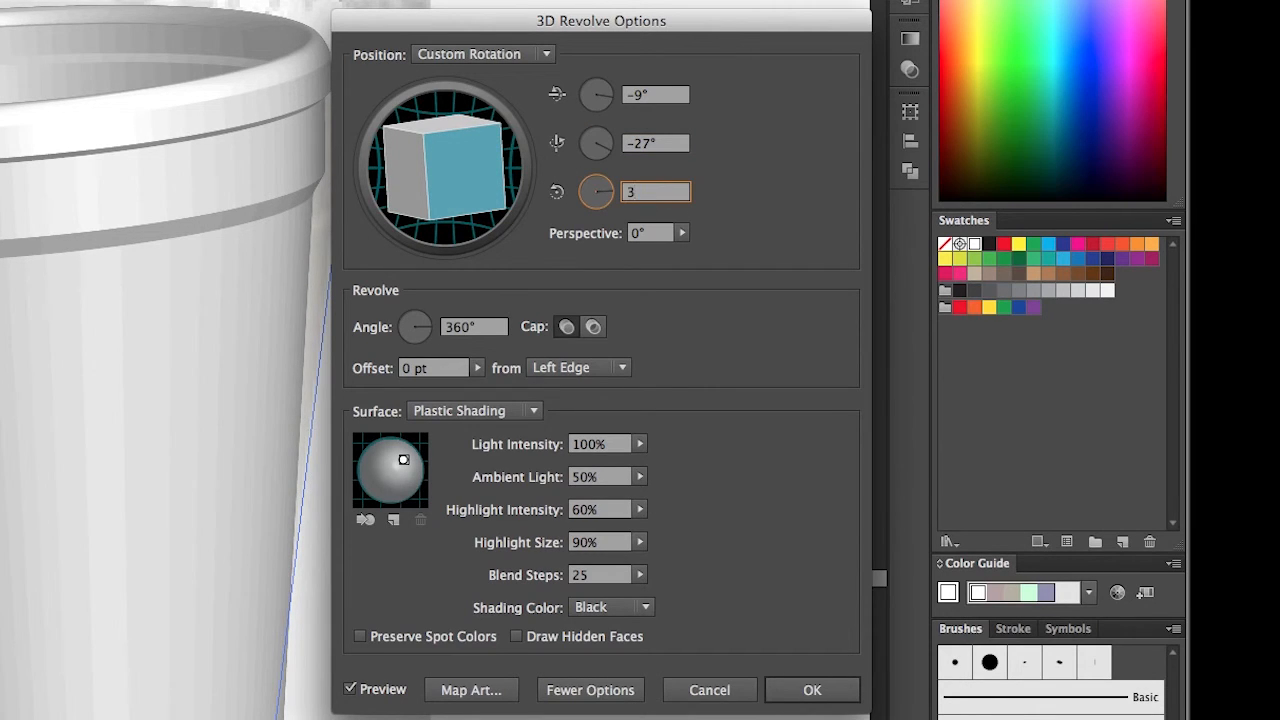
Keep the revolve offset from the Left Edge and apply the effect to the profile.
click(622, 369)
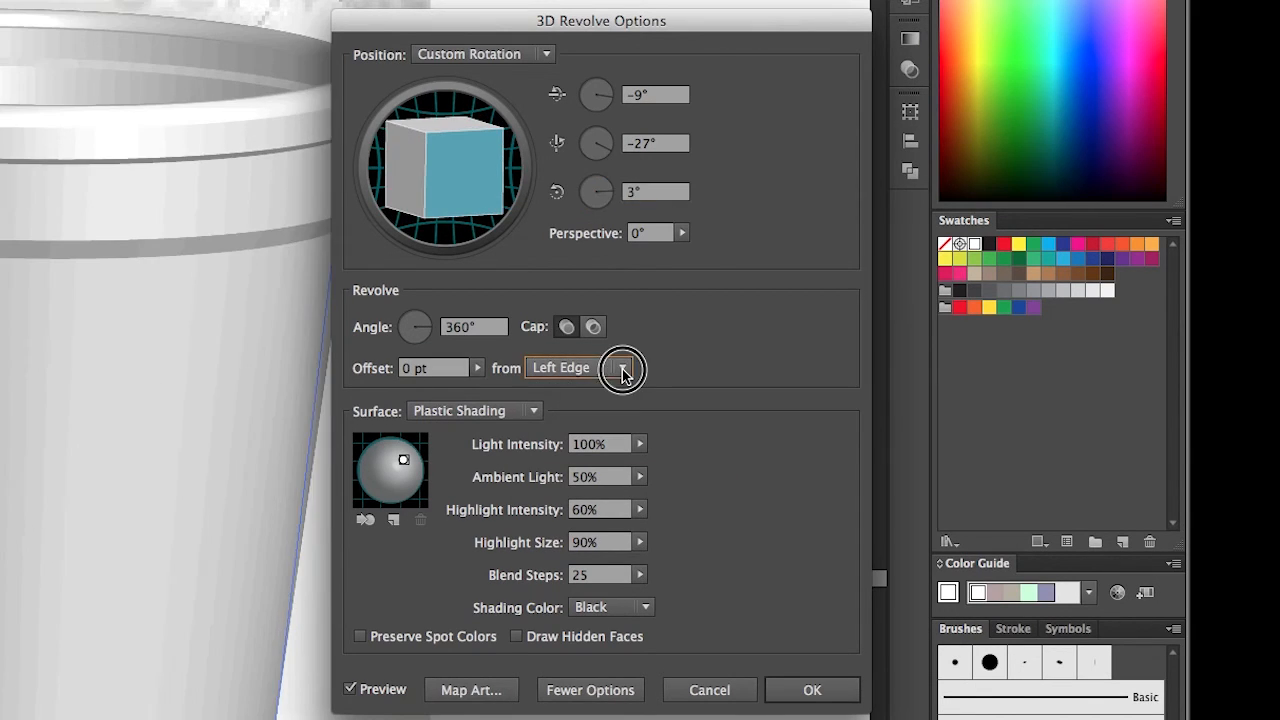
click(582, 395)
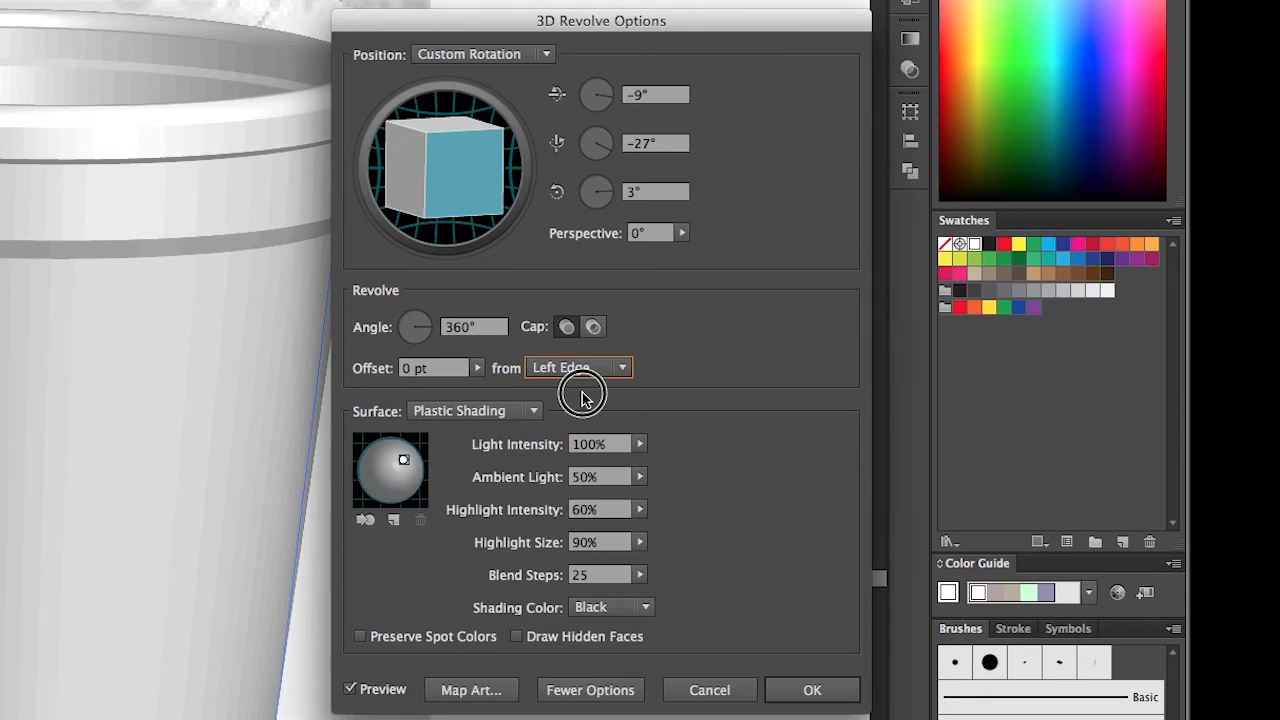
click(812, 691)
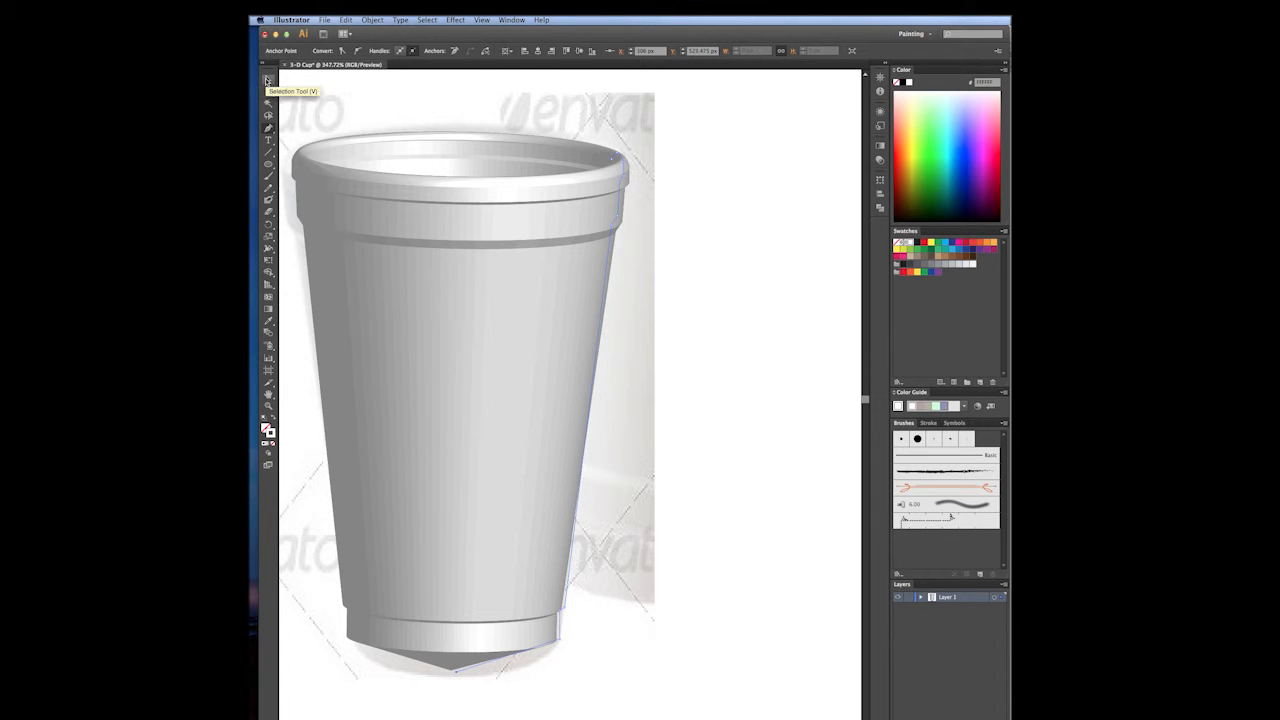
Unlock all objects and hide the reference cup photo behind the 3D cup.
click(267, 80)
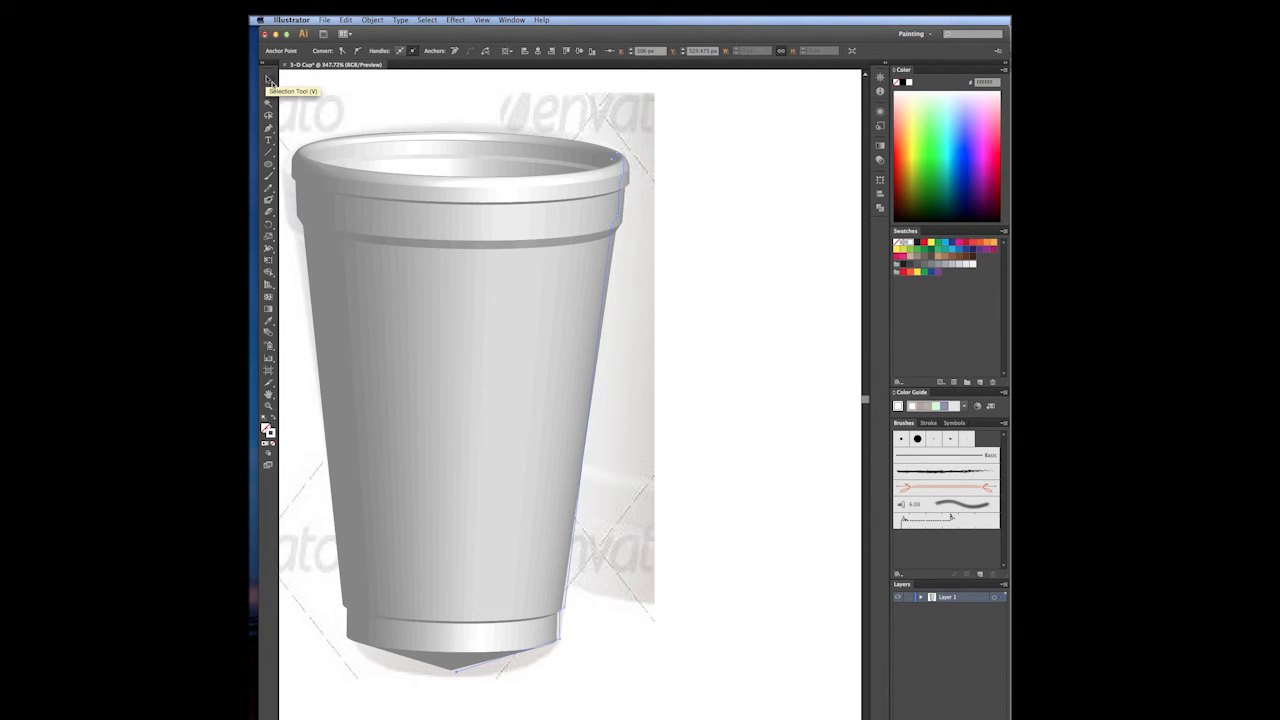
click(370, 20)
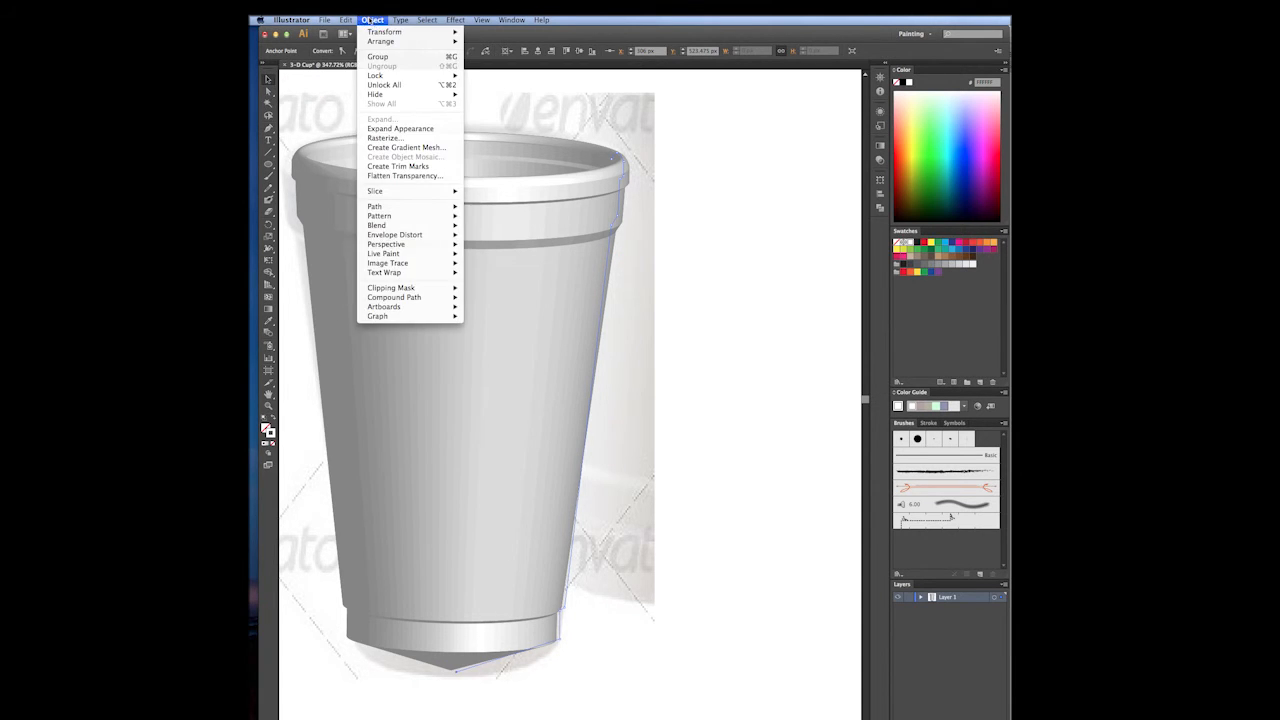
click(400, 89)
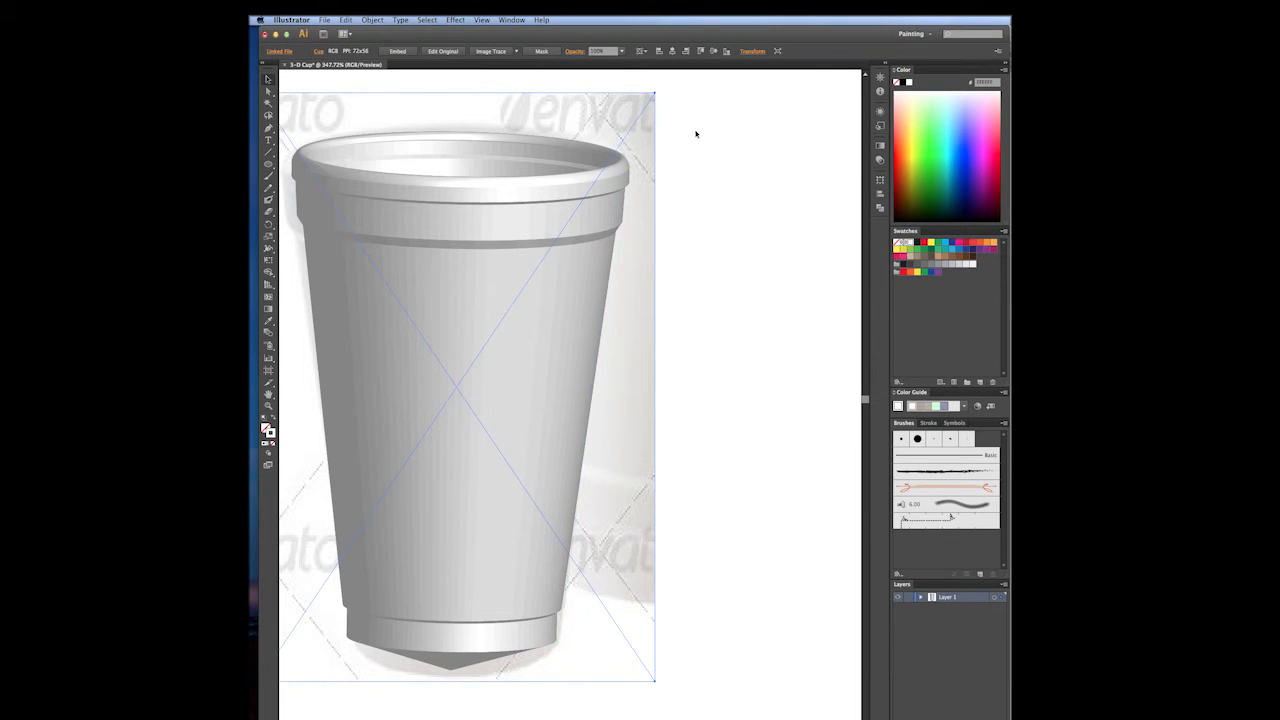
click(372, 20)
mouse_move(441, 96)
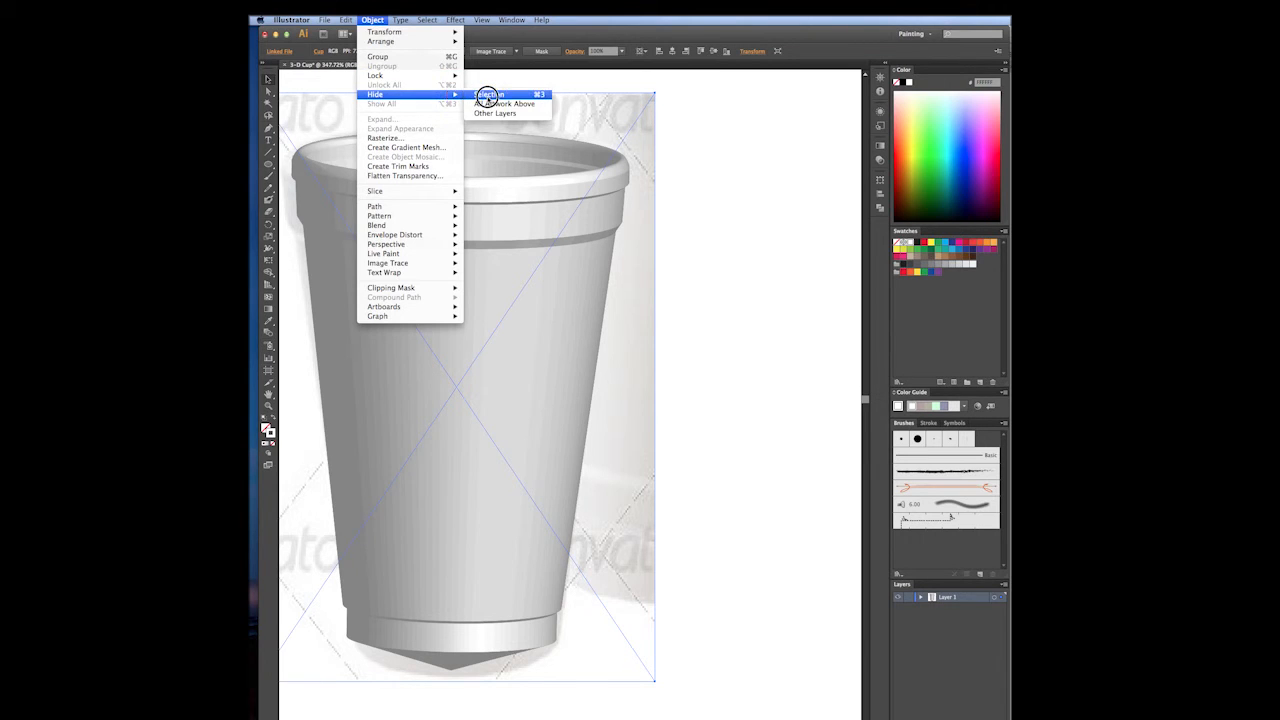
click(489, 95)
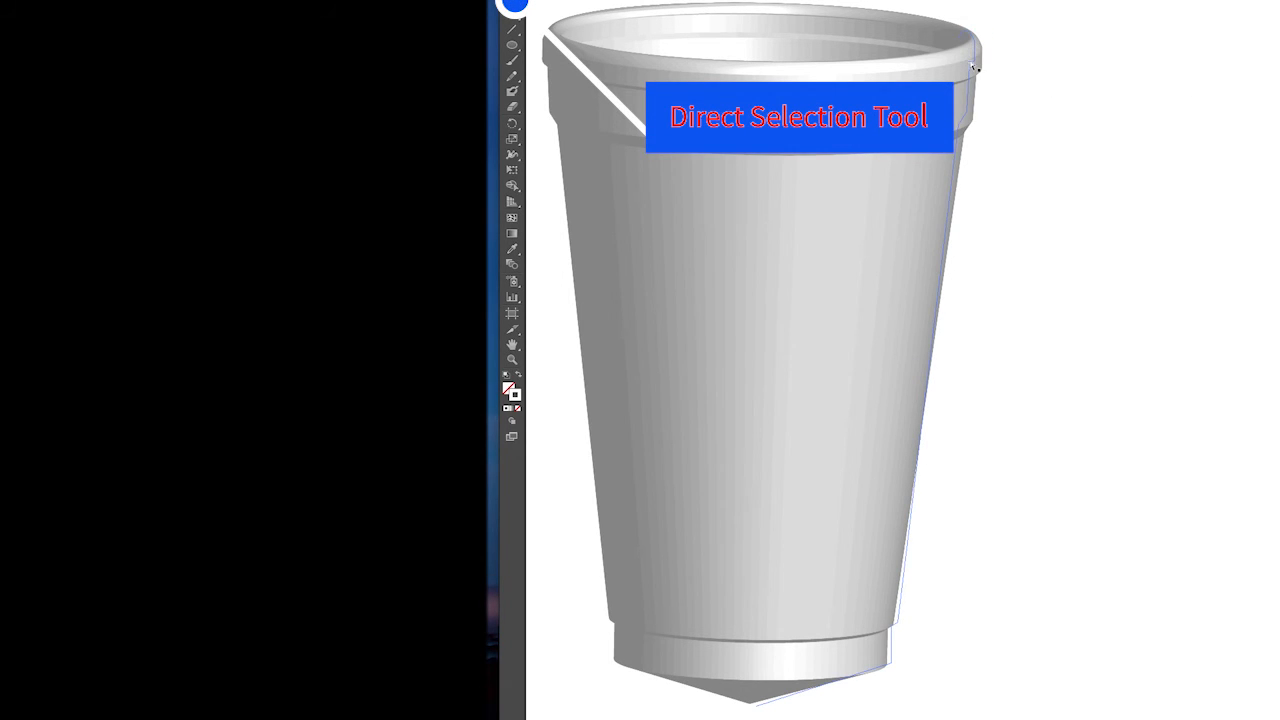
Reshape the profile with Direct Selection: nudge the anchor below the rim band, lower the bottom corner and raise the base step.
click(961, 128)
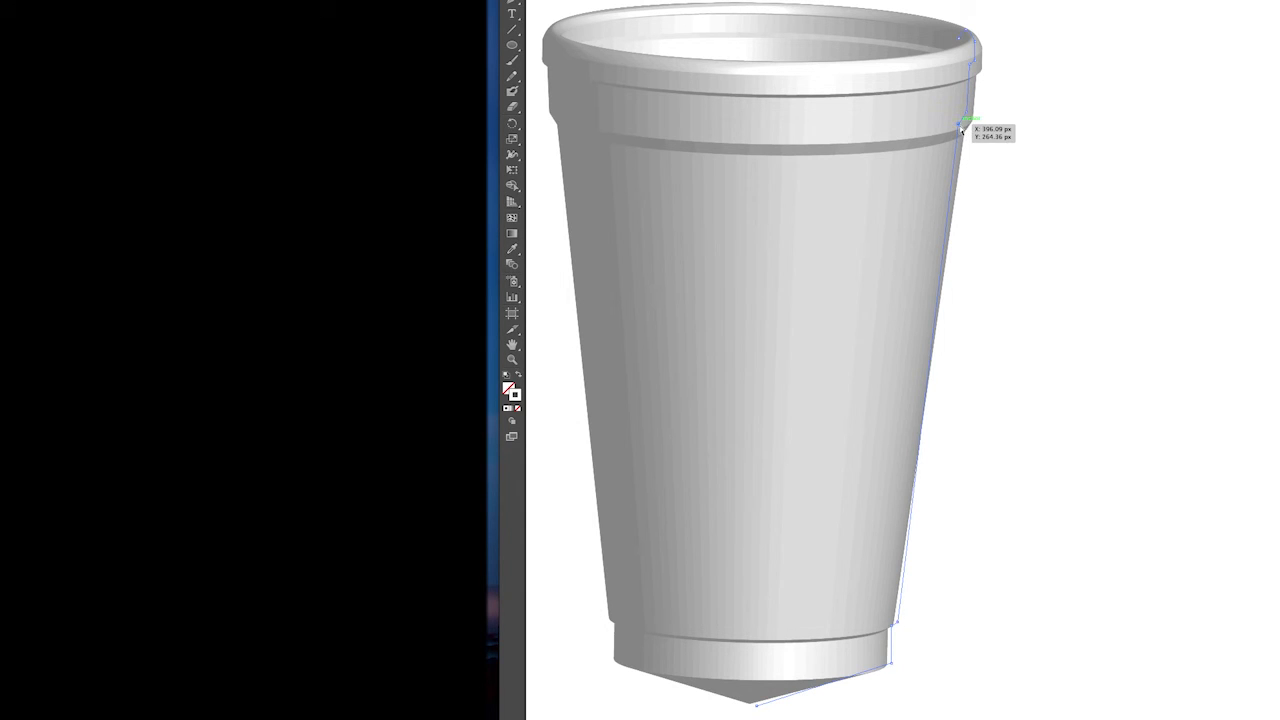
drag(961, 128, 962, 126)
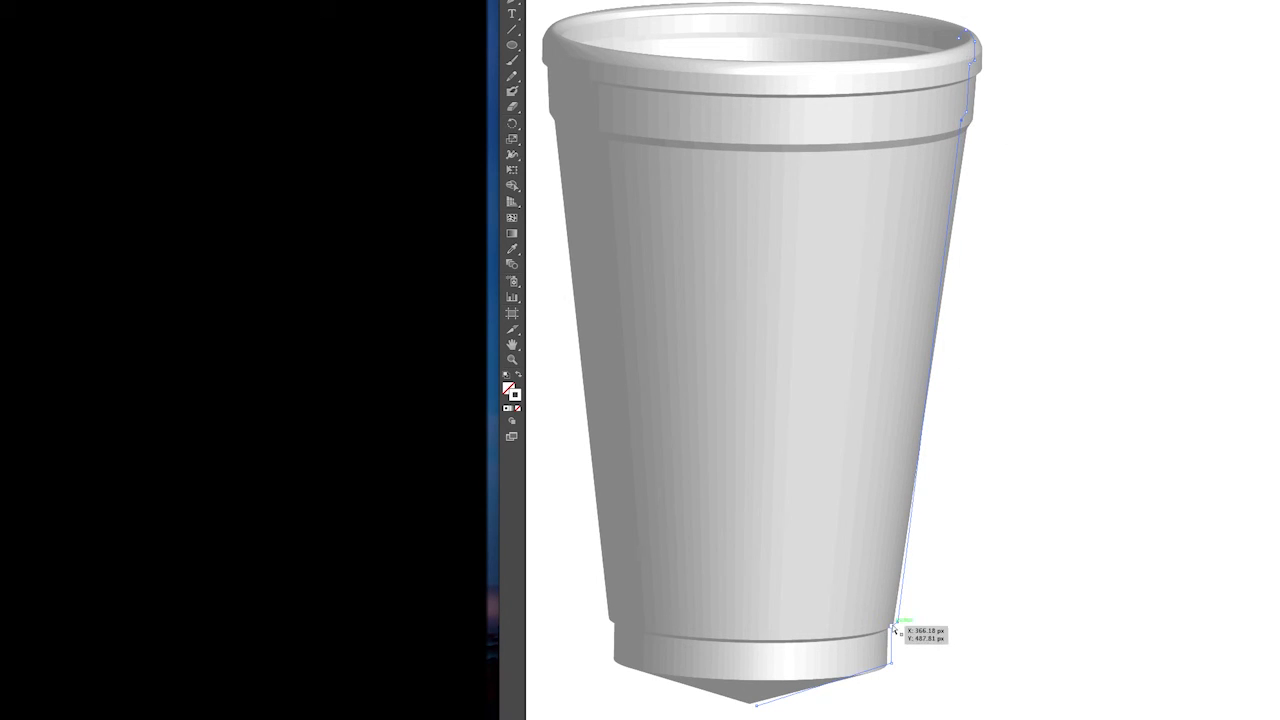
drag(893, 628, 894, 678)
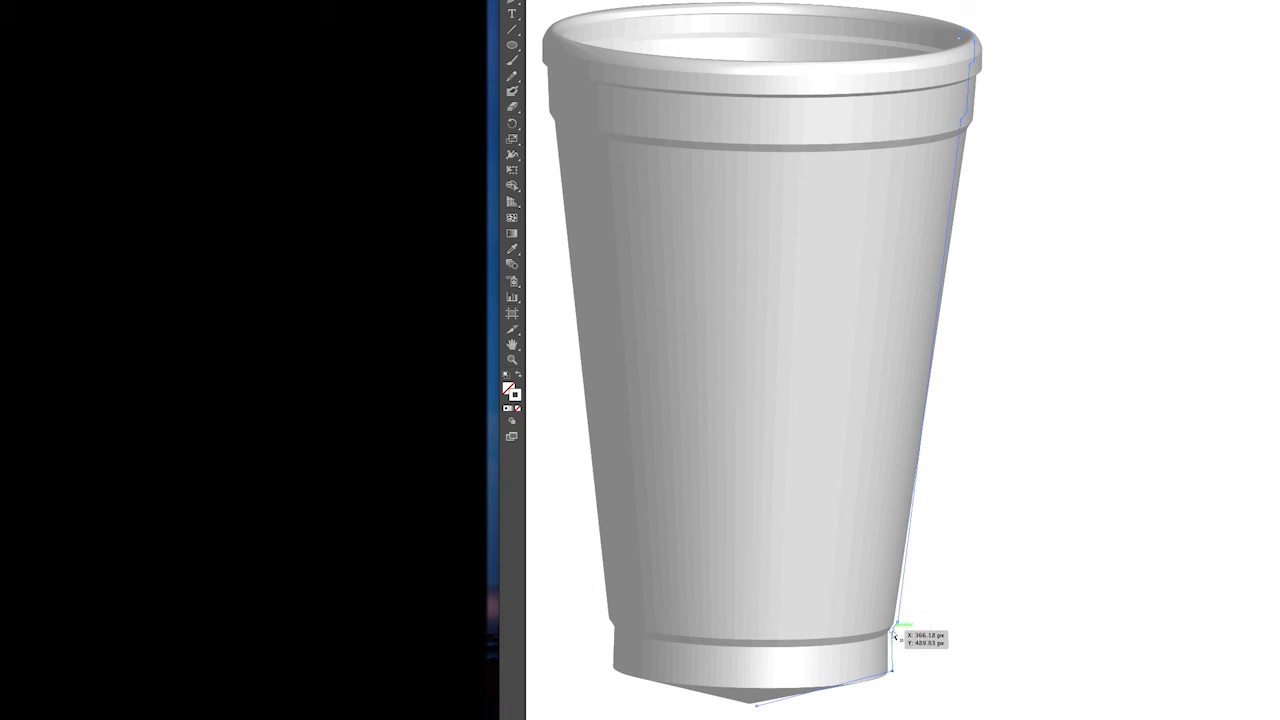
click(892, 631)
drag(894, 632, 896, 612)
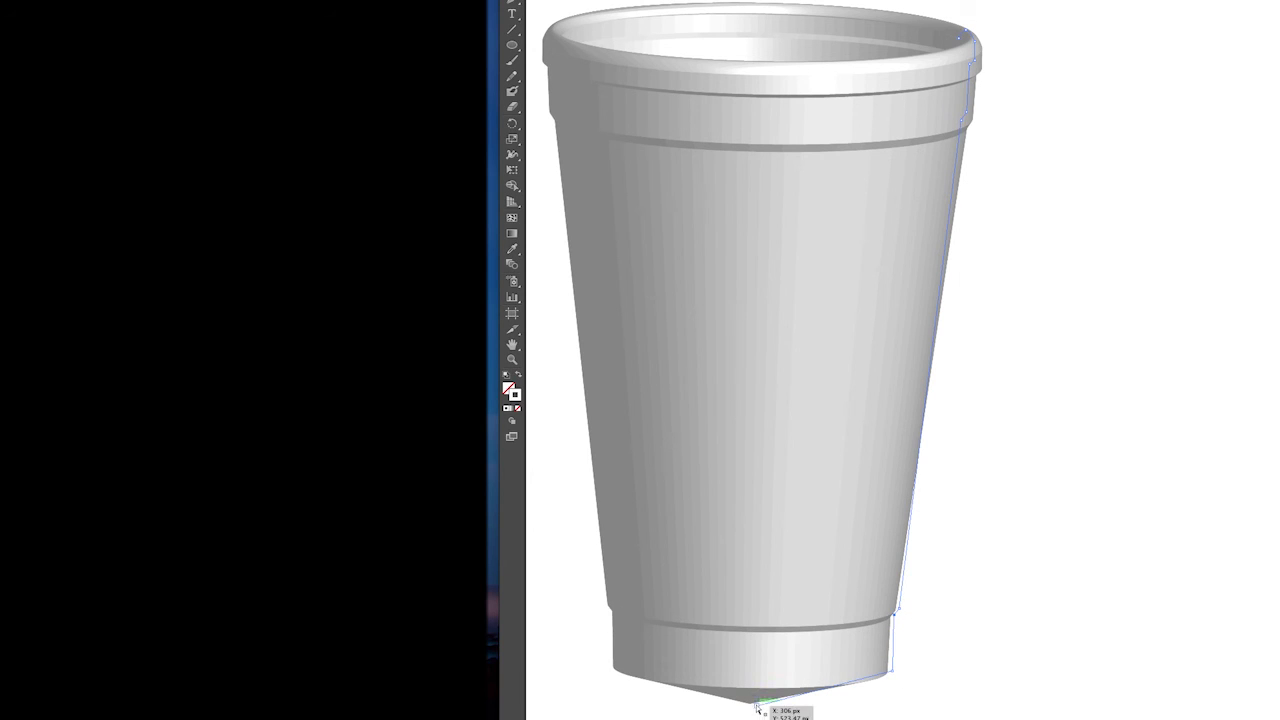
Move the profile's bottom-center anchor up to flatten the cup's base, and deselect the path.
drag(755, 703, 754, 680)
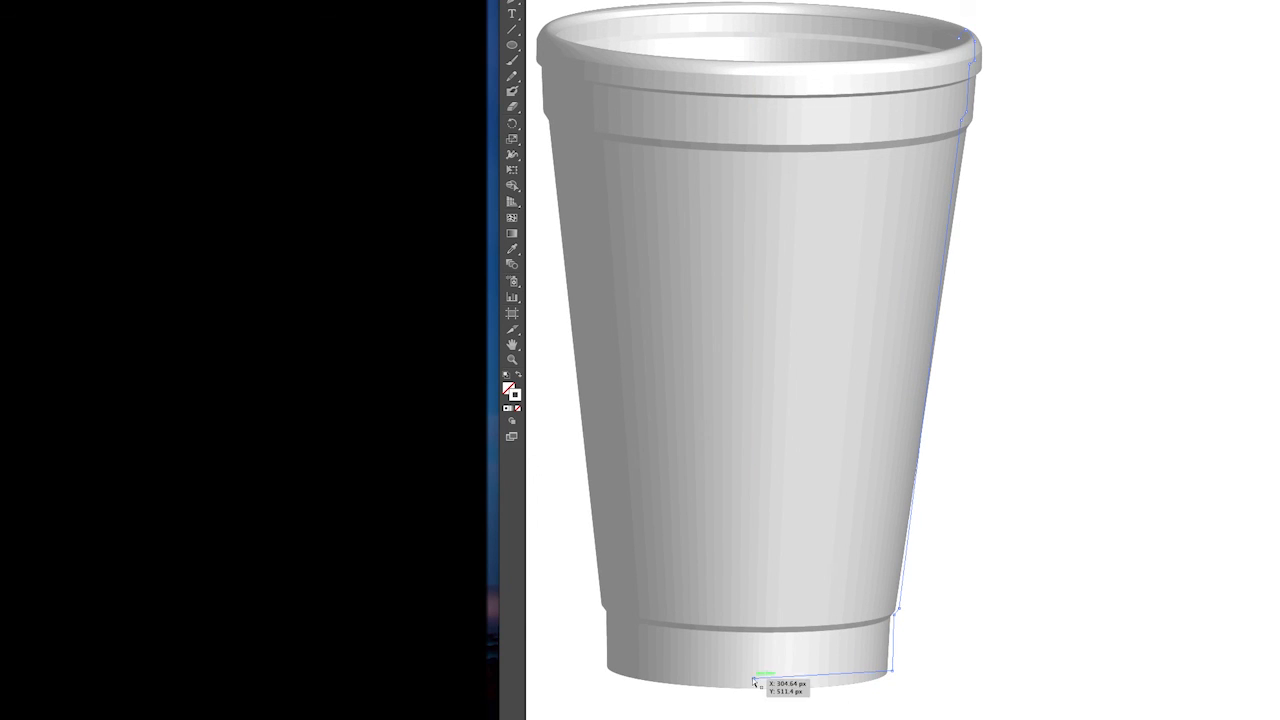
mouse_move(752, 679)
mouse_down()
mouse_move(740, 681)
mouse_move(751, 683)
mouse_up()
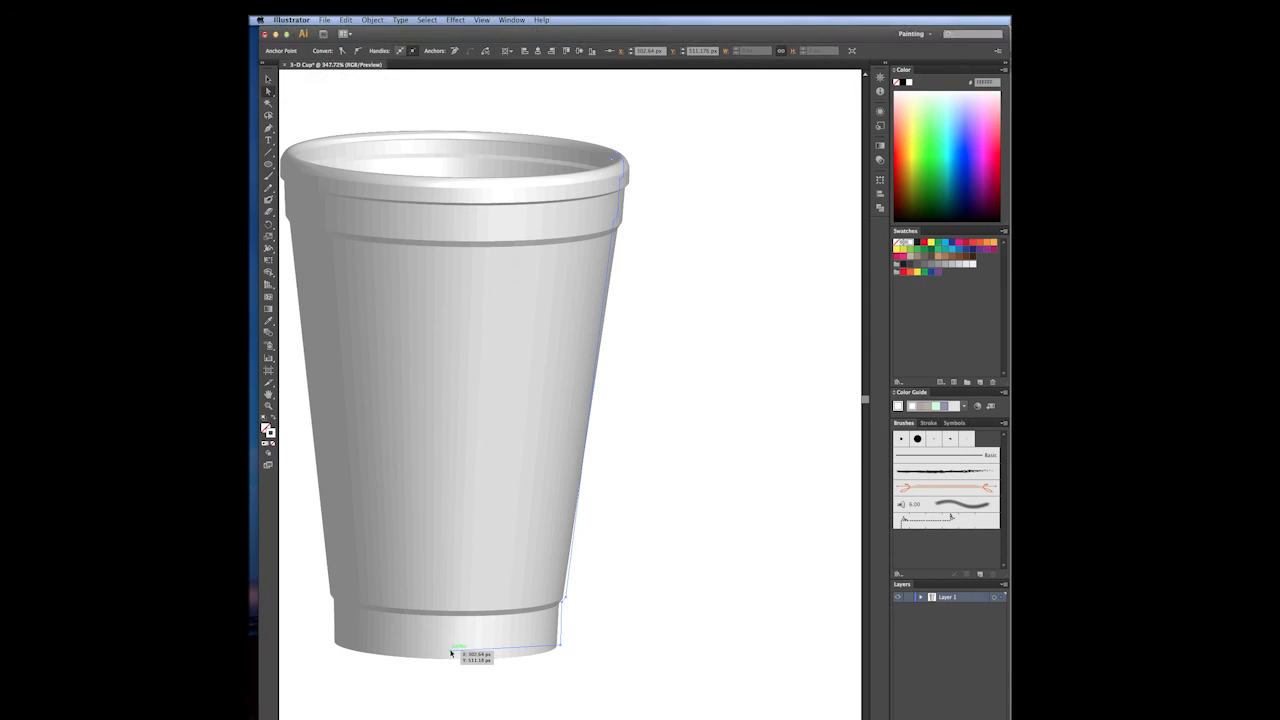
key(super+0)
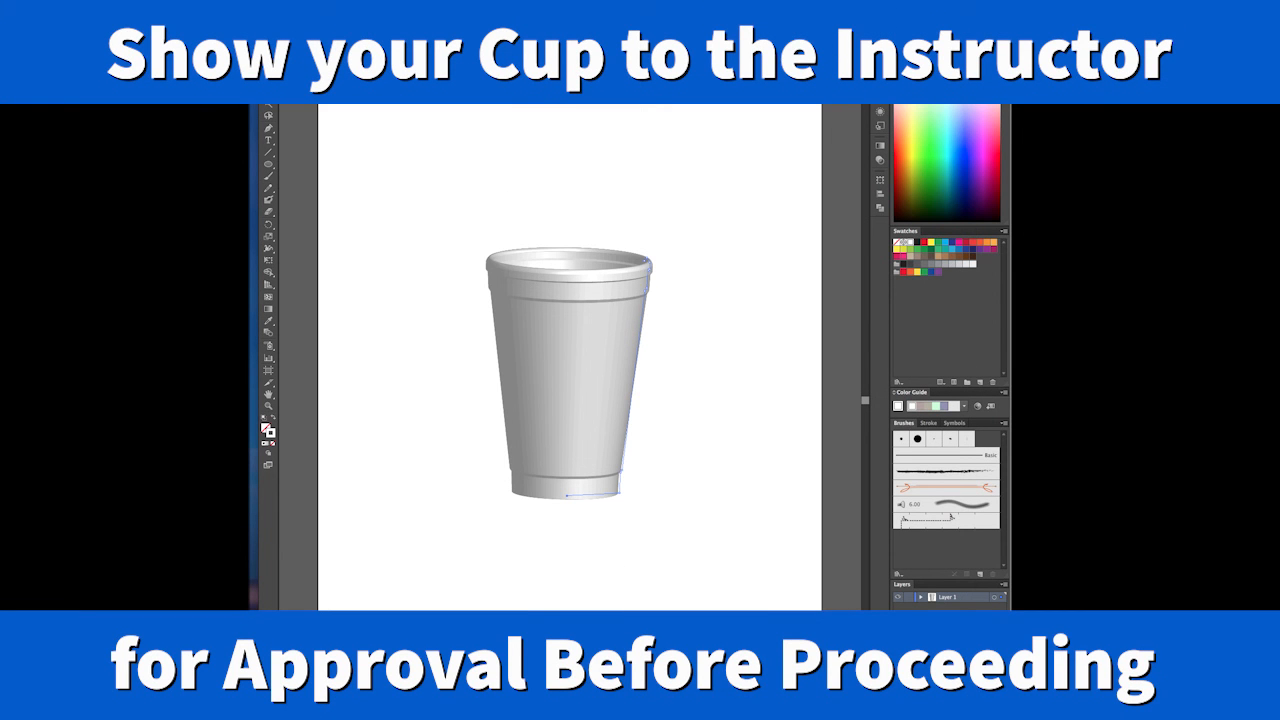
click(604, 210)
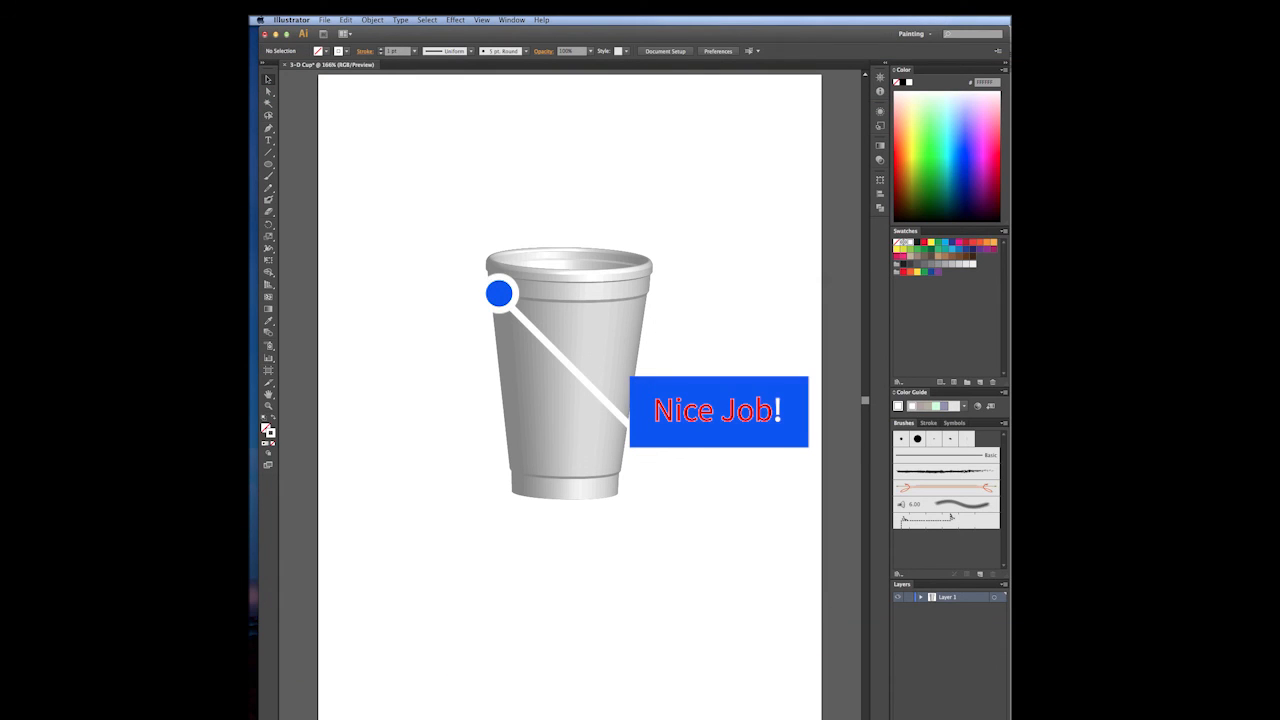
key(super+Tab)
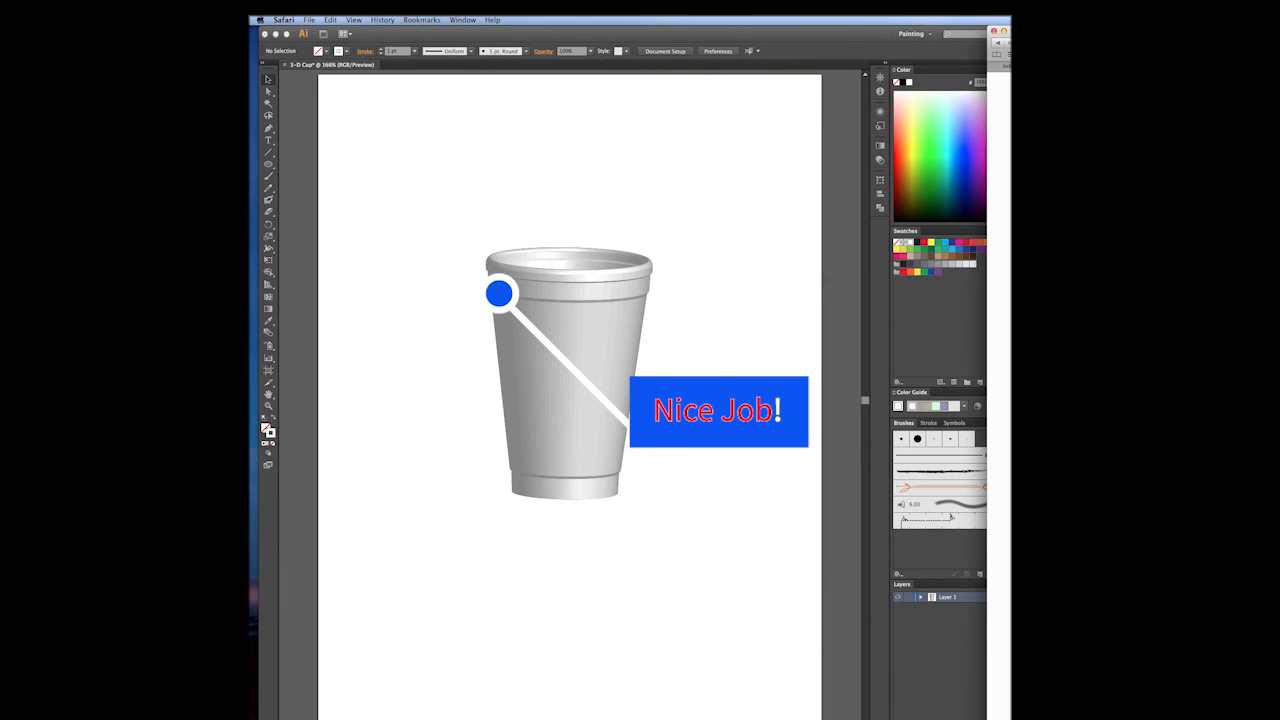